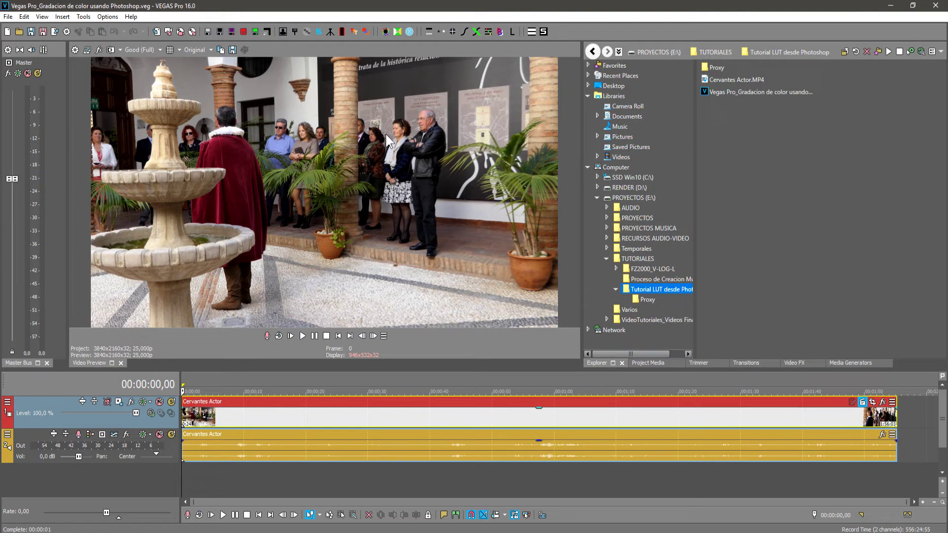
Save the current frame snapshot as Image1.png in PROYECTOS (E:) > TUTORIALES > Tutorial LUT desde Photoshop.
click(231, 51)
click(361, 237)
double_click(474, 192)
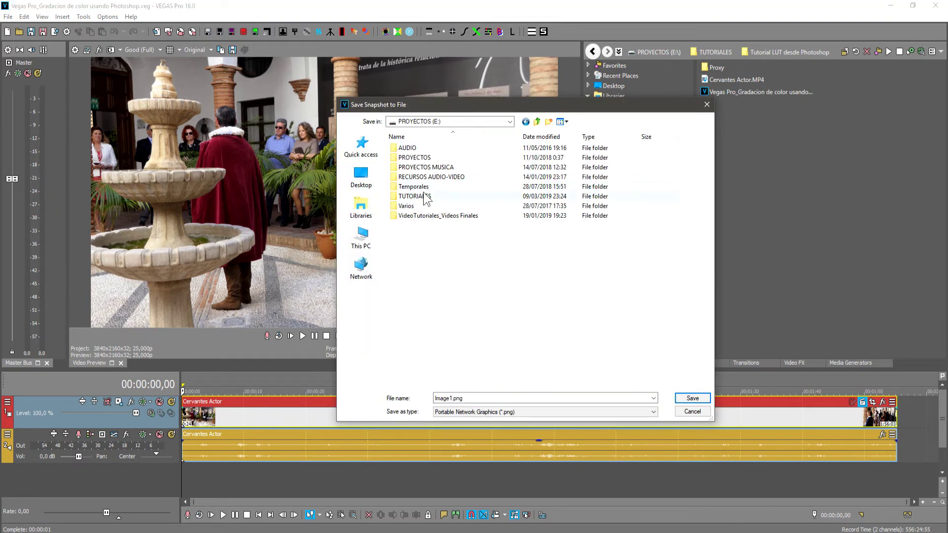
double_click(415, 196)
click(435, 155)
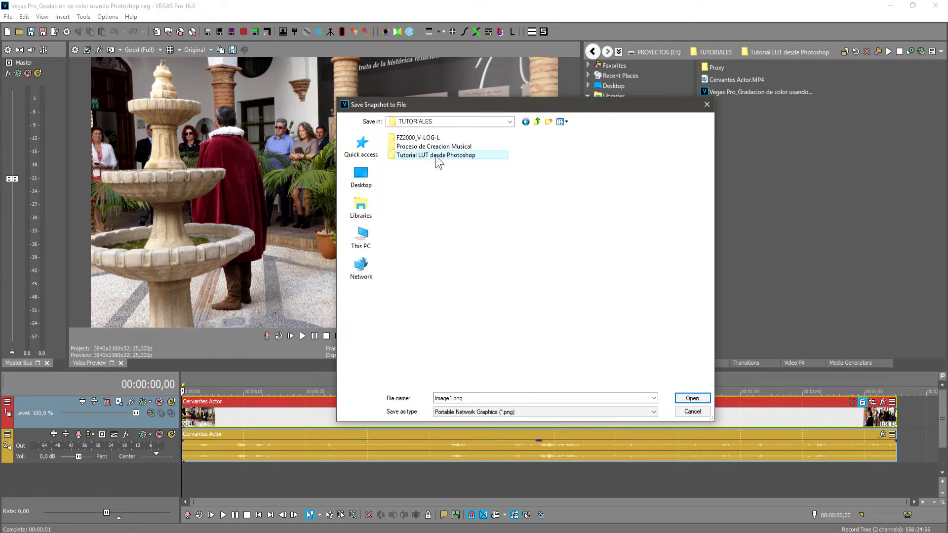
double_click(434, 155)
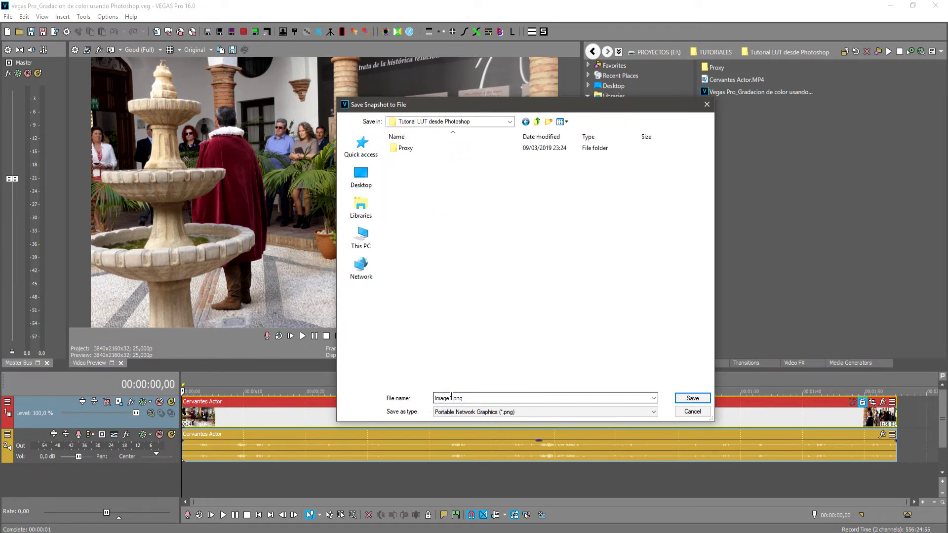
click(690, 398)
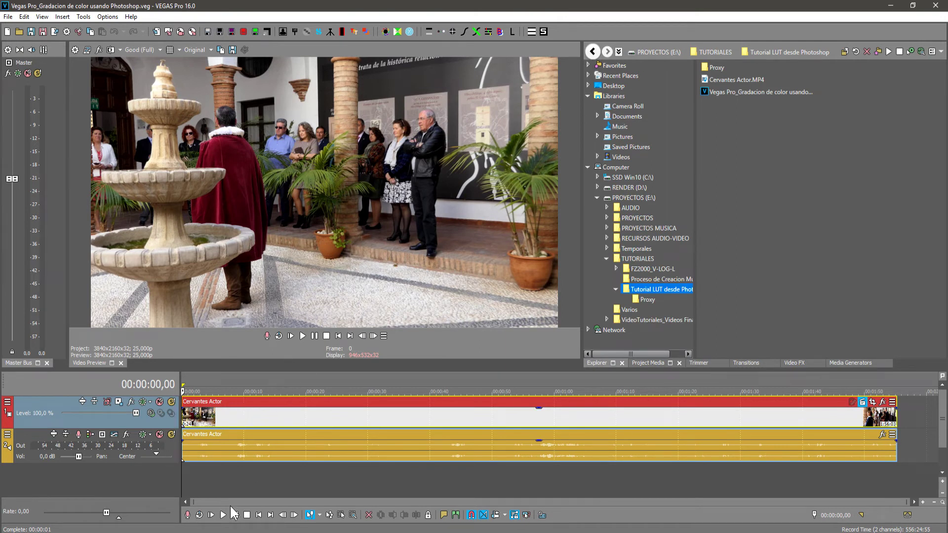
Open the Image1.png snapshot in Photoshop and use the Zoom tool's Fit on Screen.
click(212, 525)
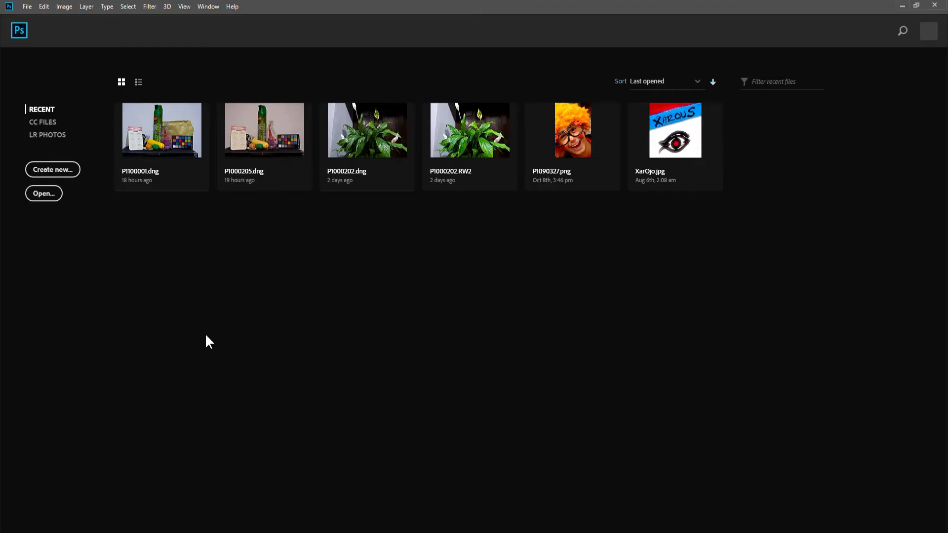
click(35, 195)
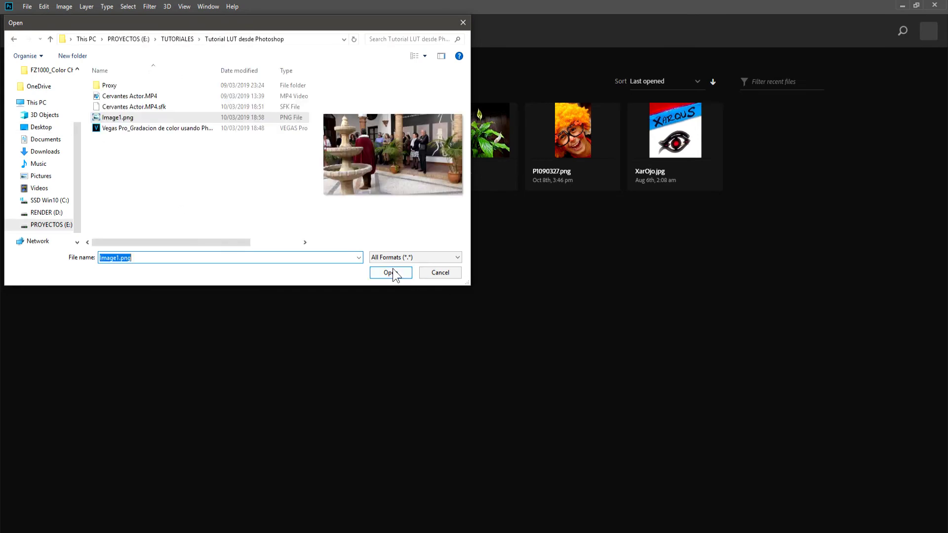
click(389, 273)
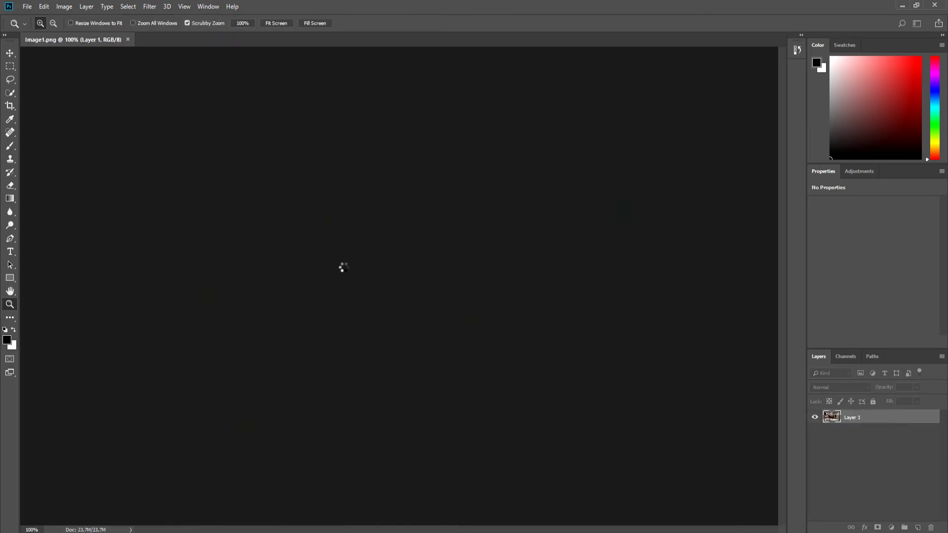
right_click(364, 264)
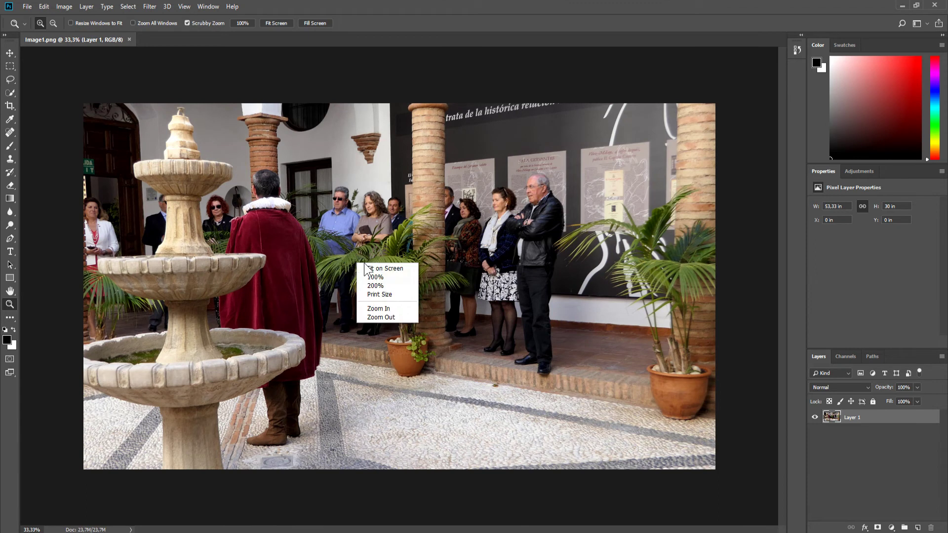
click(368, 268)
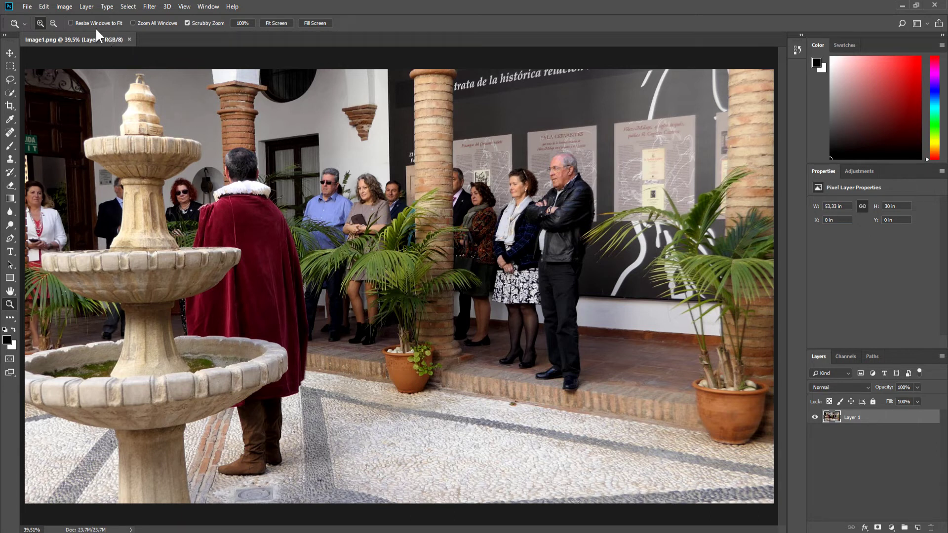
Convert Layer 1 into the Background layer and add a Hue/Saturation adjustment layer.
click(86, 7)
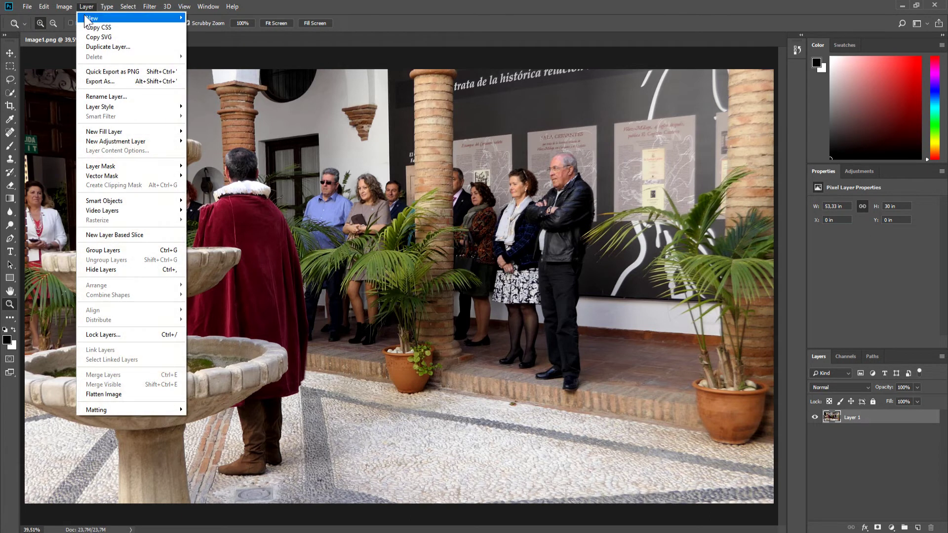
mouse_move(103, 19)
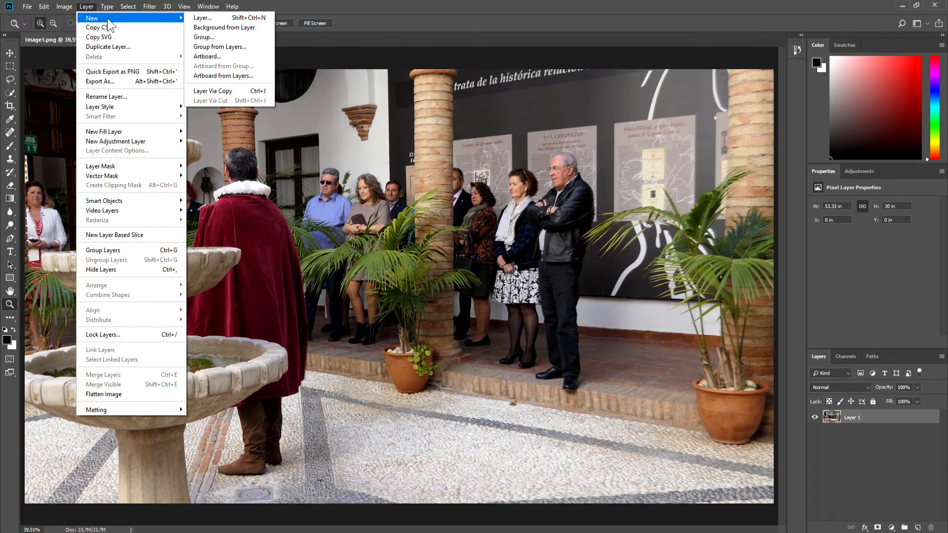
click(253, 26)
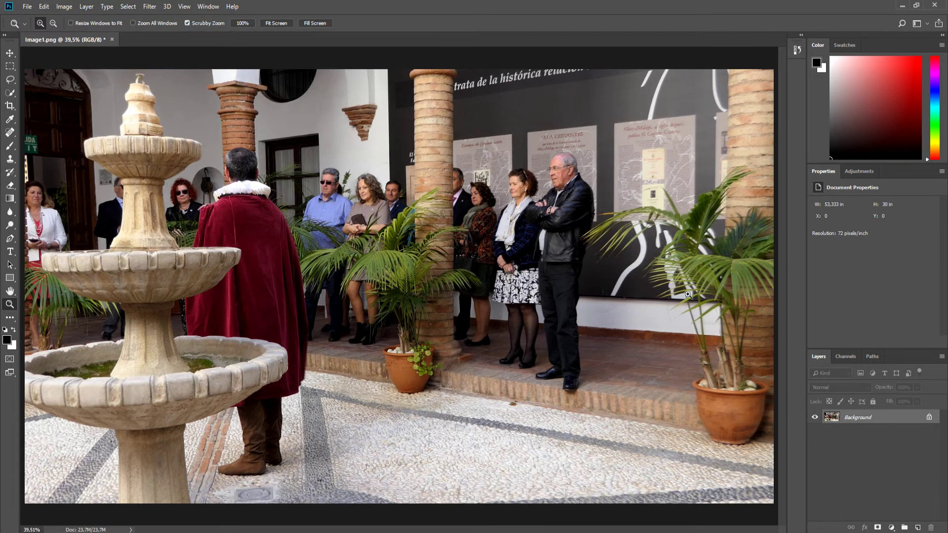
click(858, 170)
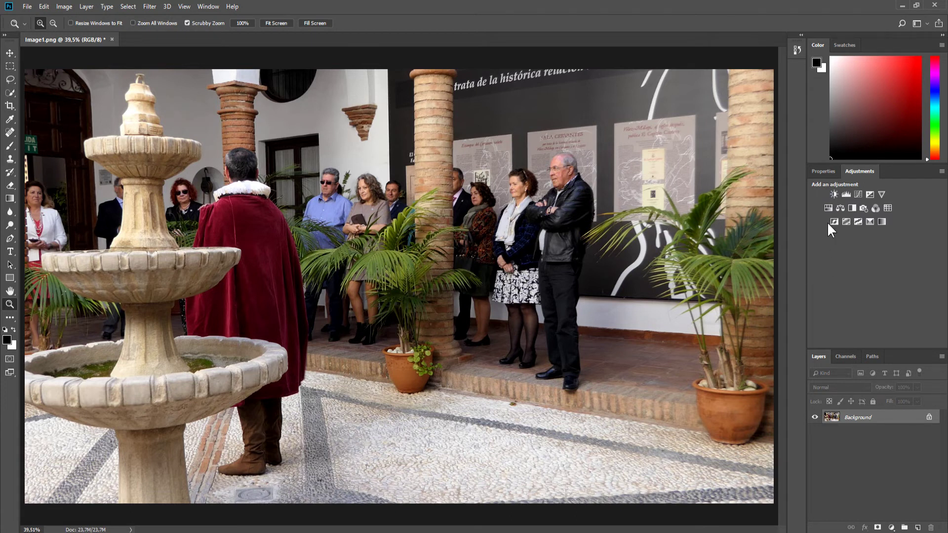
click(828, 207)
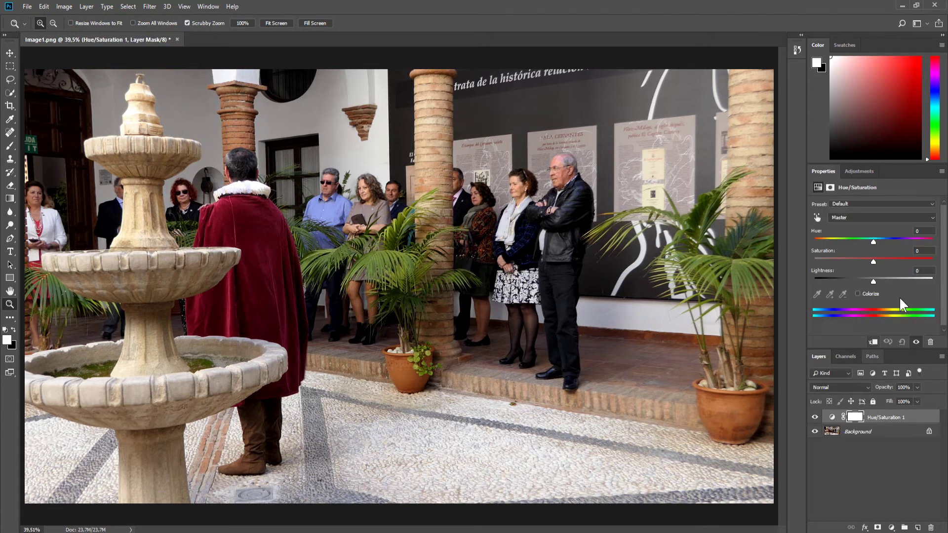
Raise saturation for the Reds, Greens and Blues, then the Yellows to +35.
click(865, 218)
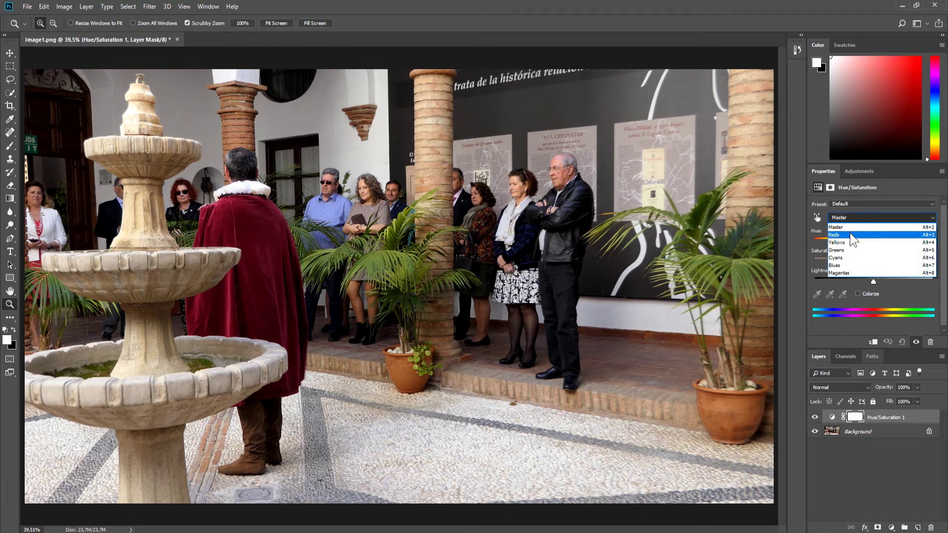
click(849, 233)
drag(872, 260, 889, 265)
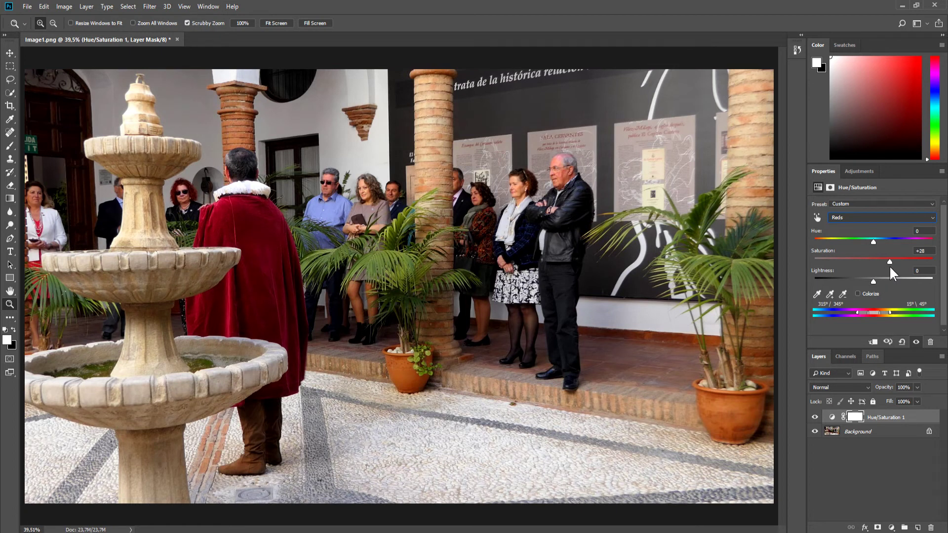
click(916, 218)
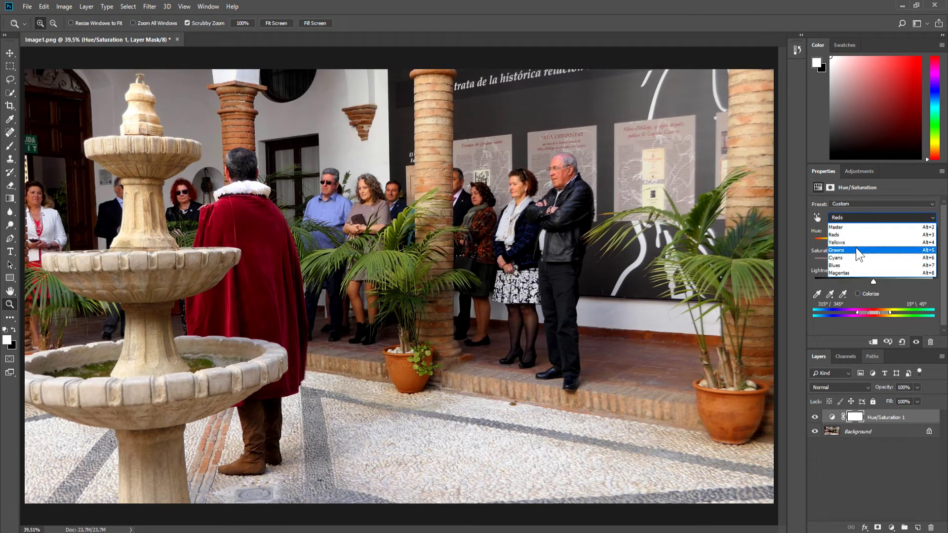
click(854, 246)
drag(872, 260, 885, 261)
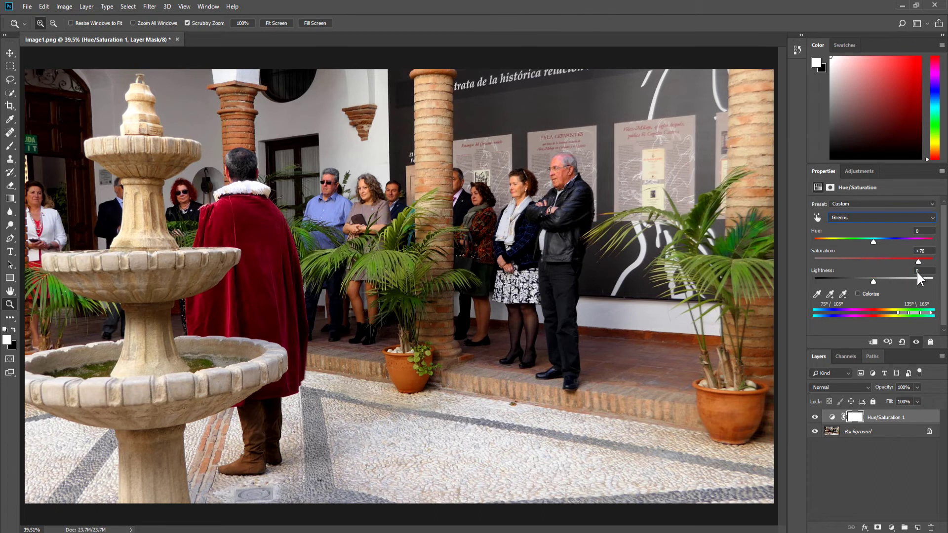
click(933, 218)
click(868, 251)
drag(870, 259, 892, 264)
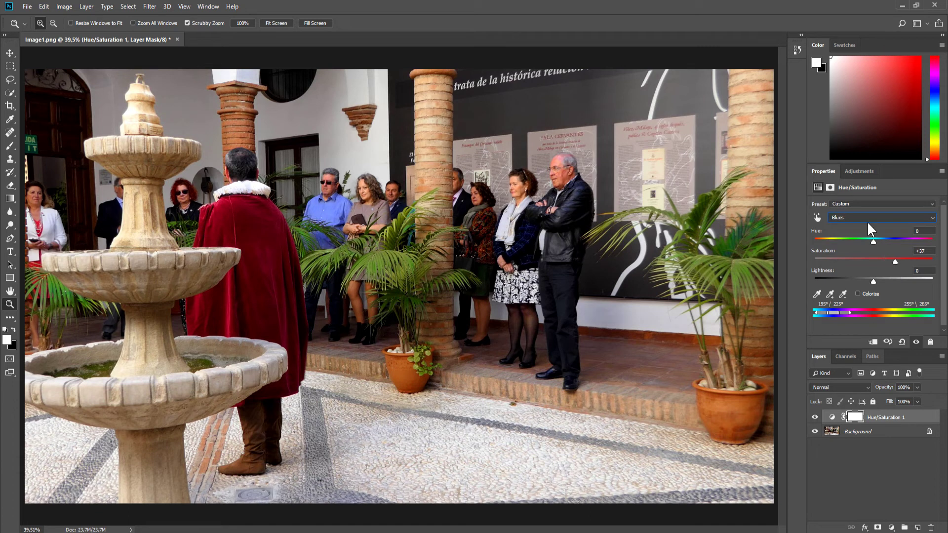
click(926, 218)
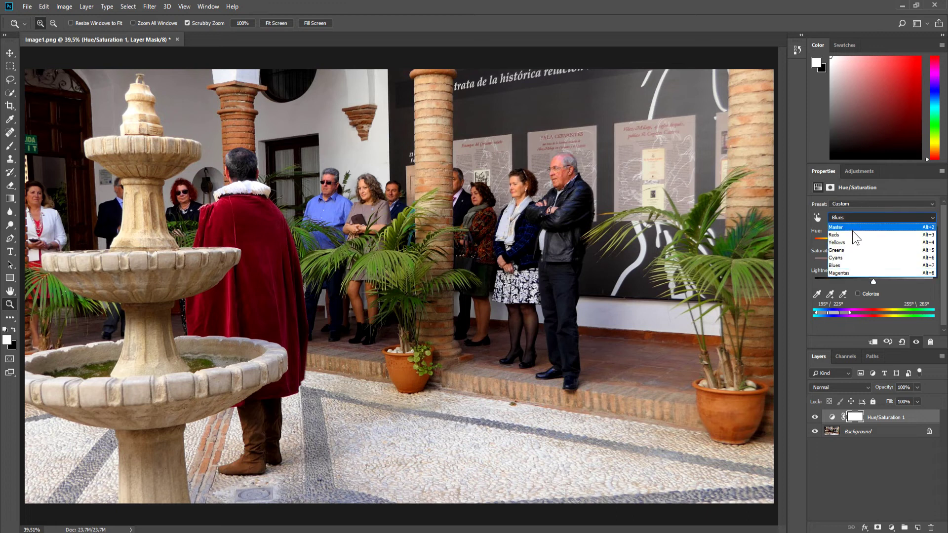
click(849, 240)
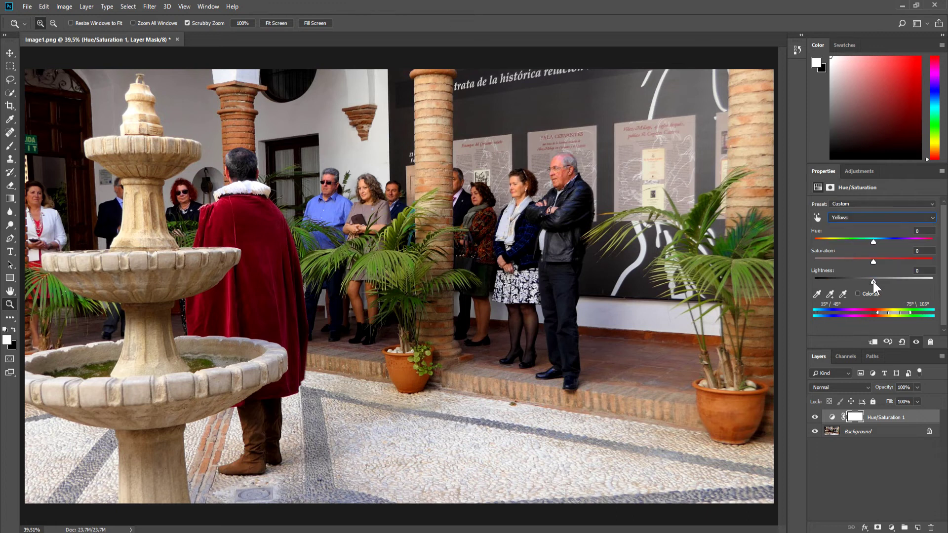
drag(873, 261, 887, 272)
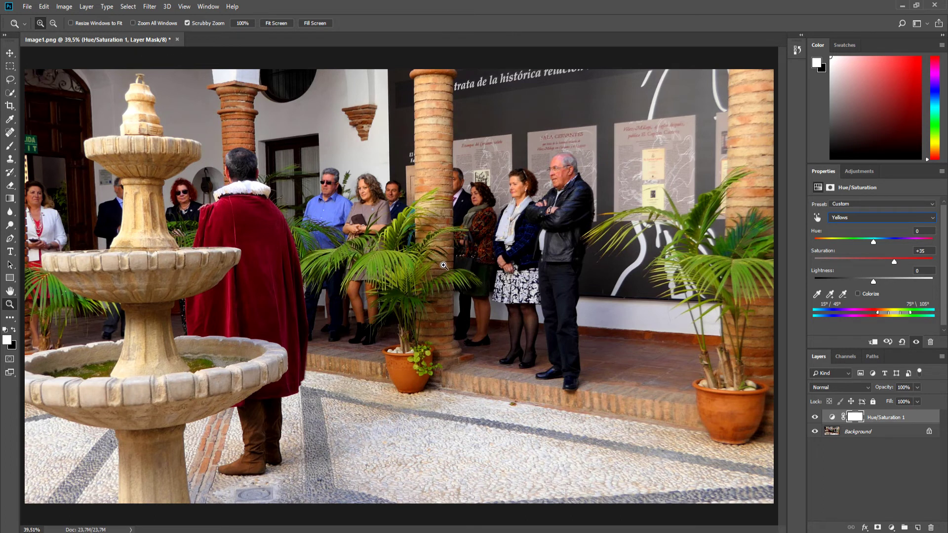
Export Color Lookup Tables in CUBE format to the Tutorial LUT desde Photoshop folder.
click(27, 7)
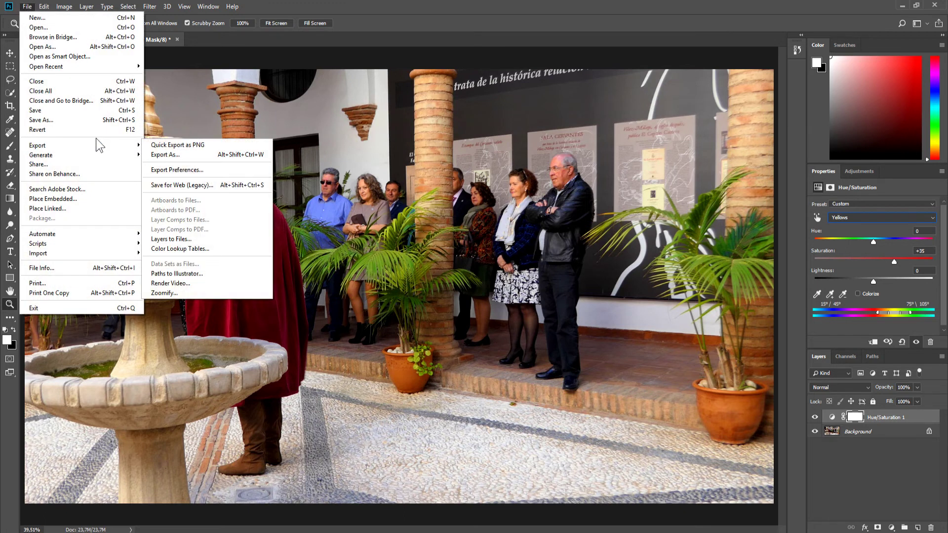
click(239, 249)
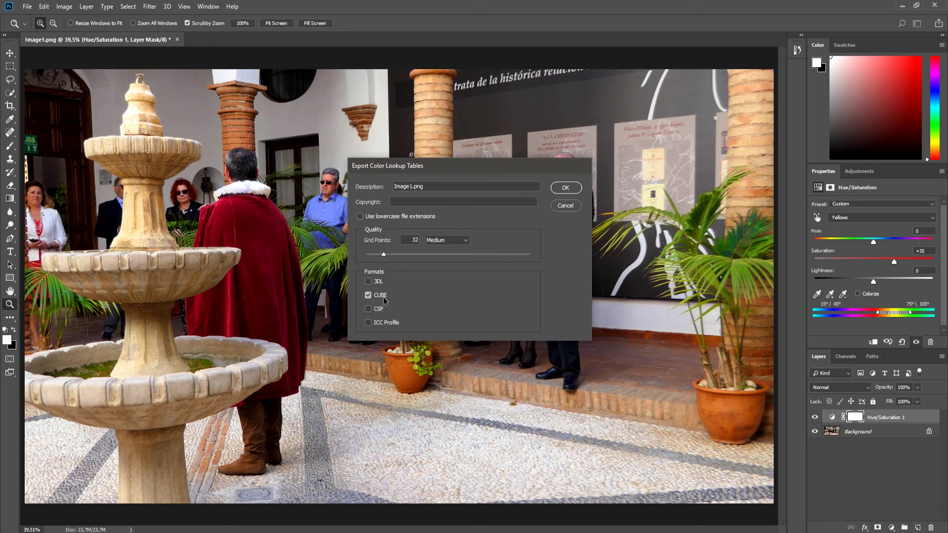
click(565, 187)
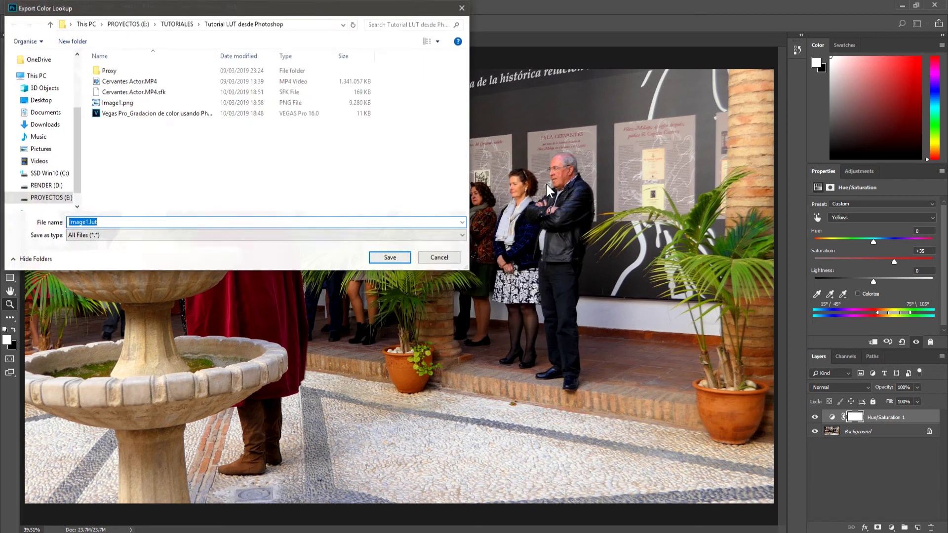
click(131, 135)
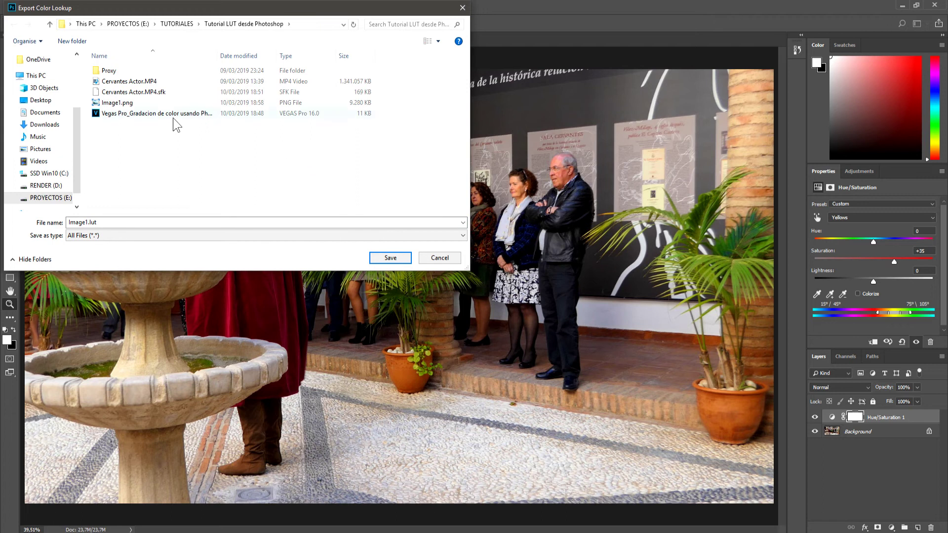
click(390, 257)
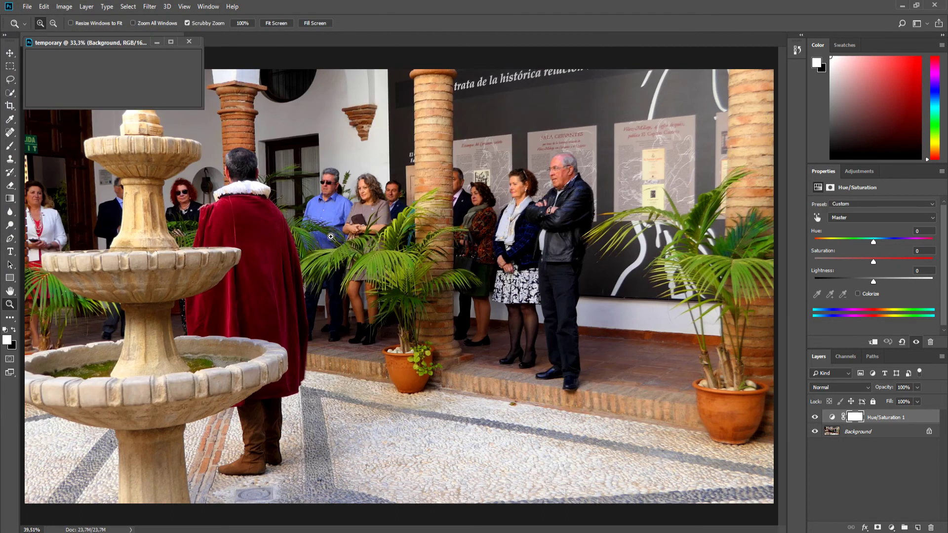
Close Photoshop without saving and add the VEGAS LUT Filter to the video track's FX chain.
click(933, 5)
click(471, 203)
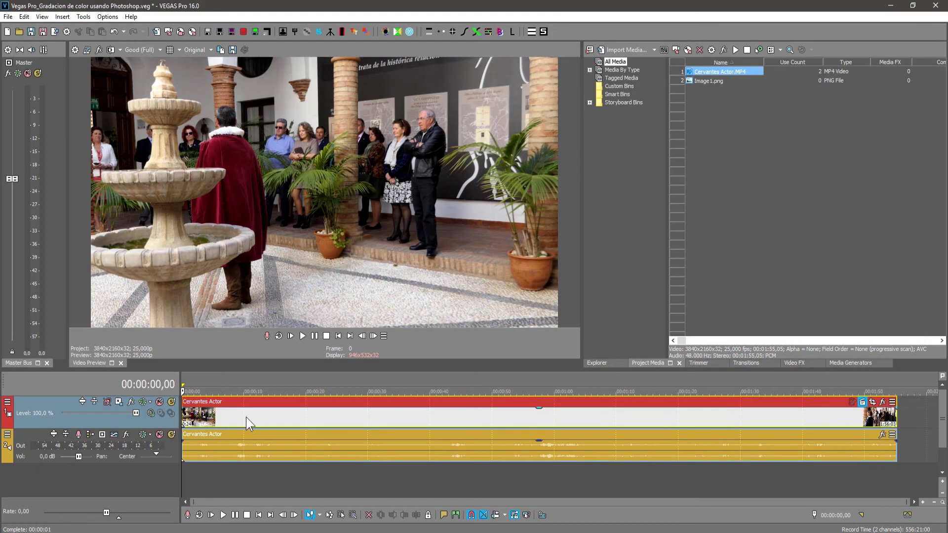
click(111, 416)
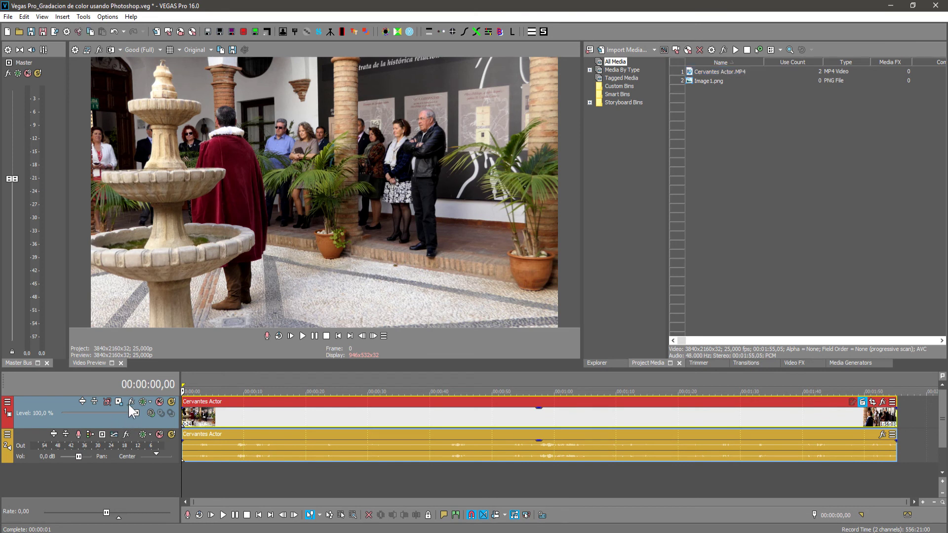
click(131, 402)
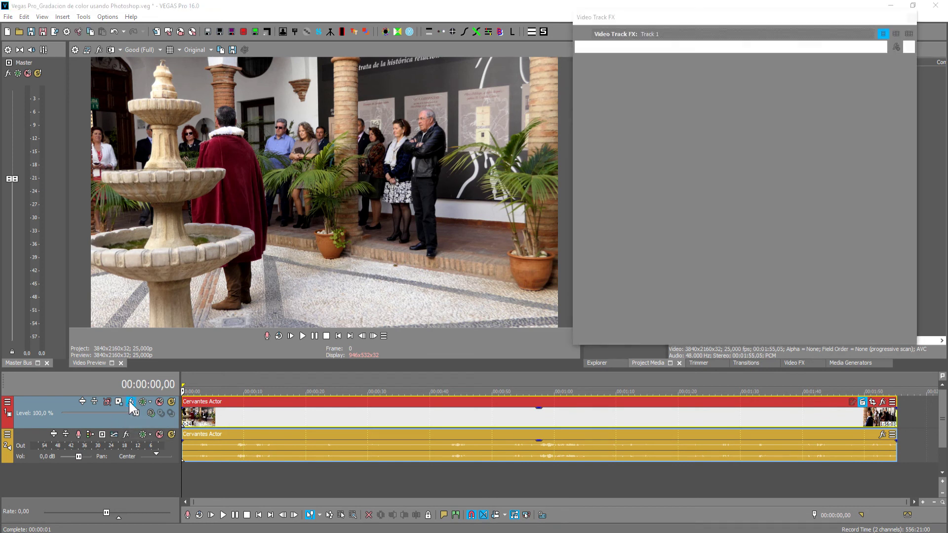
click(467, 282)
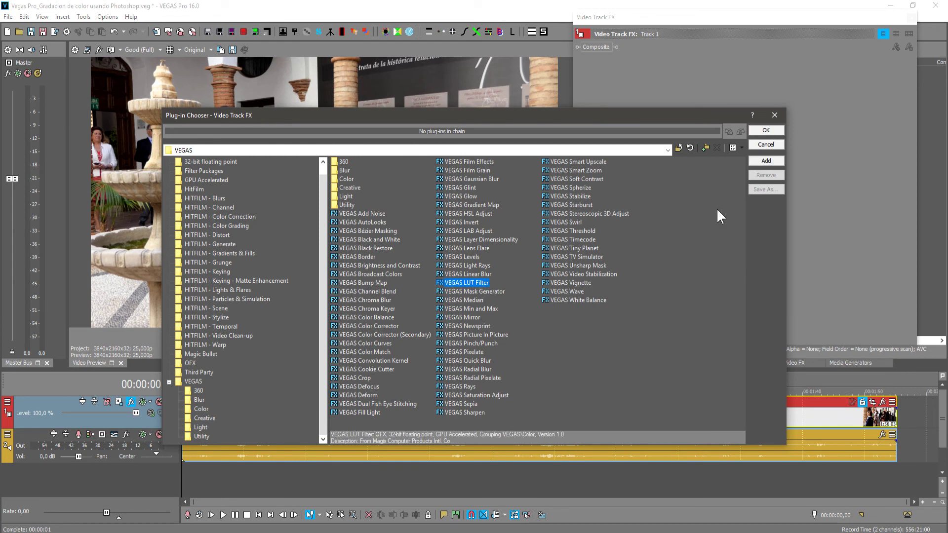
click(764, 161)
click(765, 129)
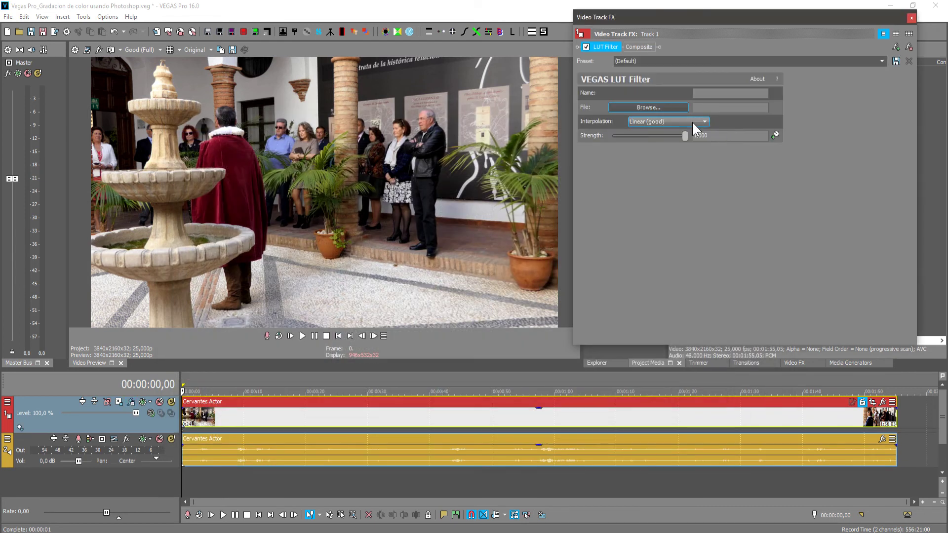
Load Image1.CUBE from PROYECTOS (E:) > TUTORIALES > Tutorial LUT desde Photoshop into the LUT Filter.
click(662, 106)
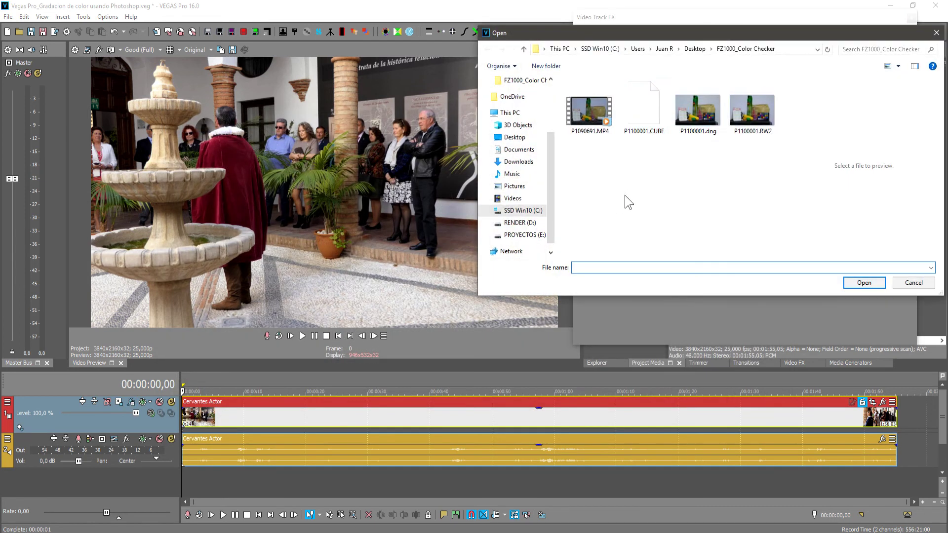
click(523, 234)
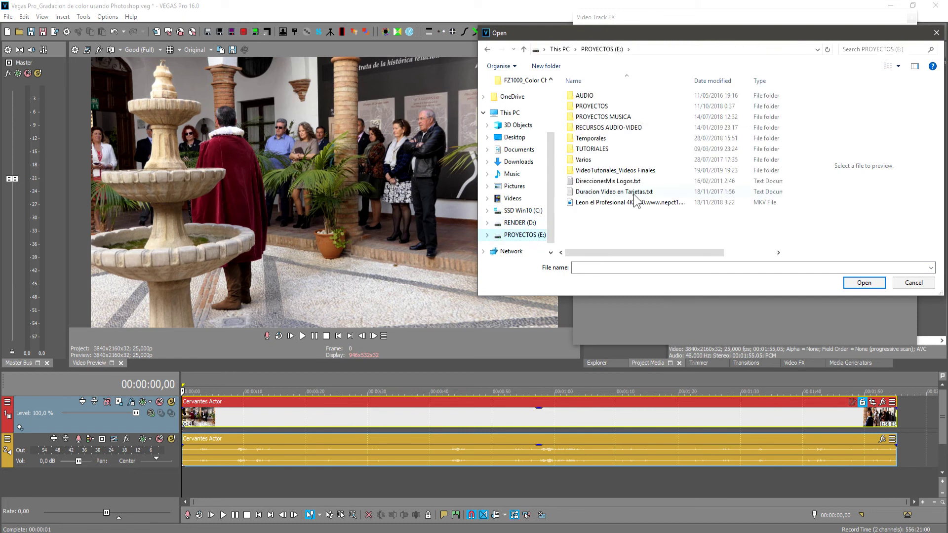
double_click(594, 150)
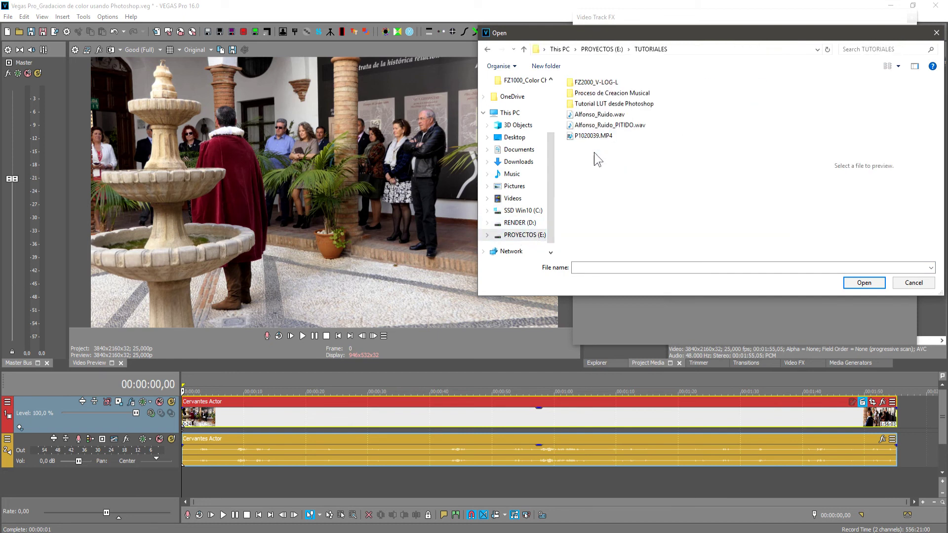
click(605, 104)
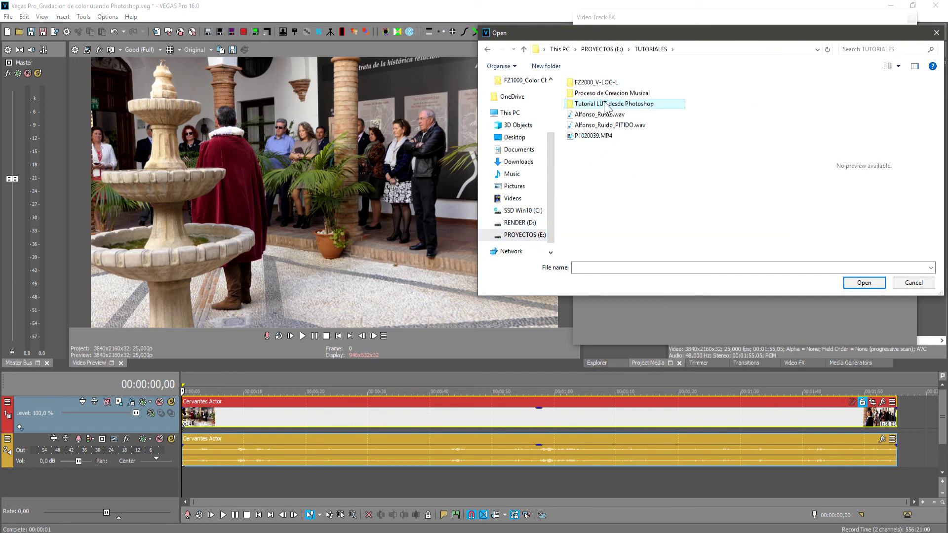
double_click(605, 104)
click(594, 127)
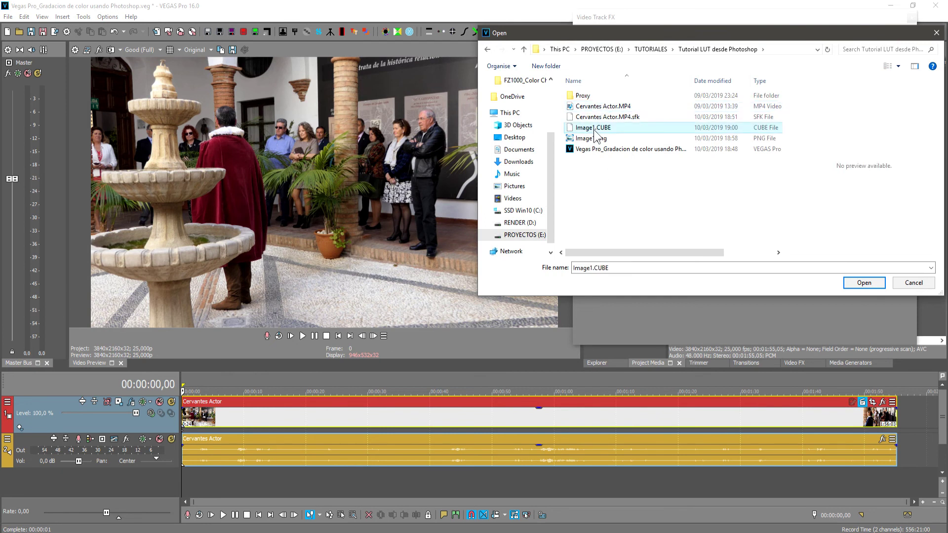
click(864, 285)
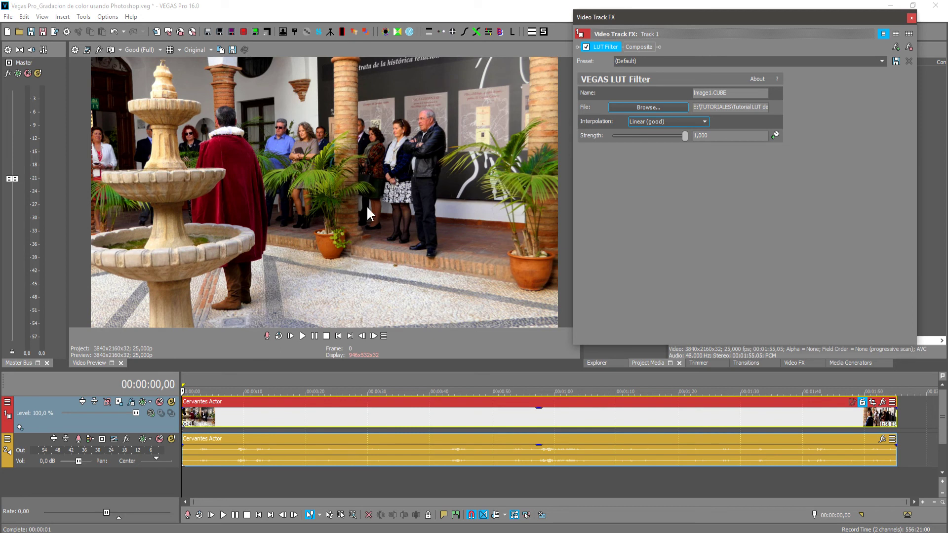
Close the Video Track FX window and scrub the timeline from 00:00:04,05 to check the grade.
click(912, 17)
click(207, 418)
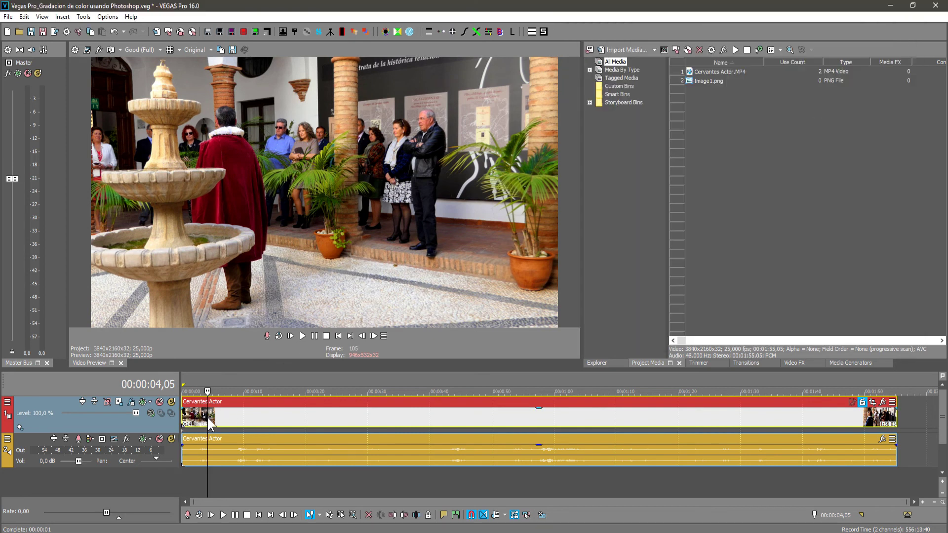
mouse_move(209, 419)
mouse_down()
mouse_move(756, 429)
mouse_move(184, 424)
mouse_up()
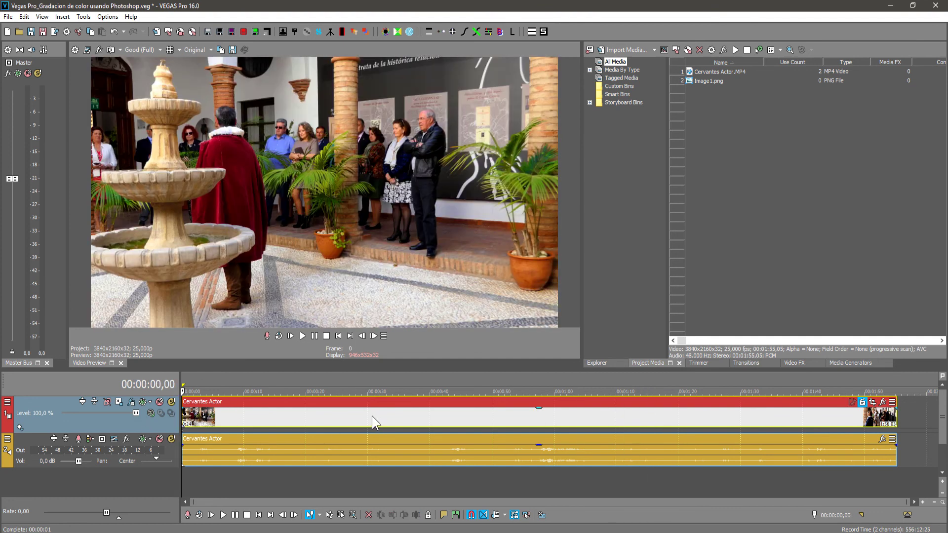